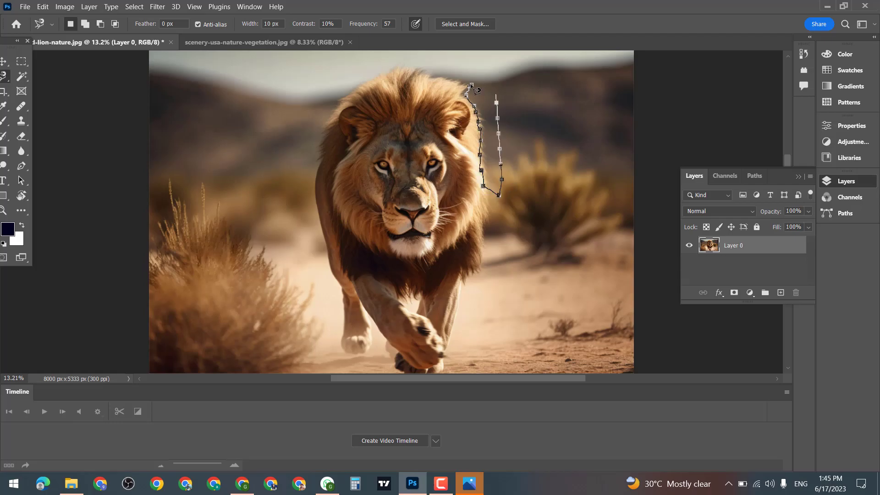
Trace a Magnetic Lasso selection along the right edge of the lion's mane, redoing it once
{"action": "left_click", "coordinate": [472, 85]}
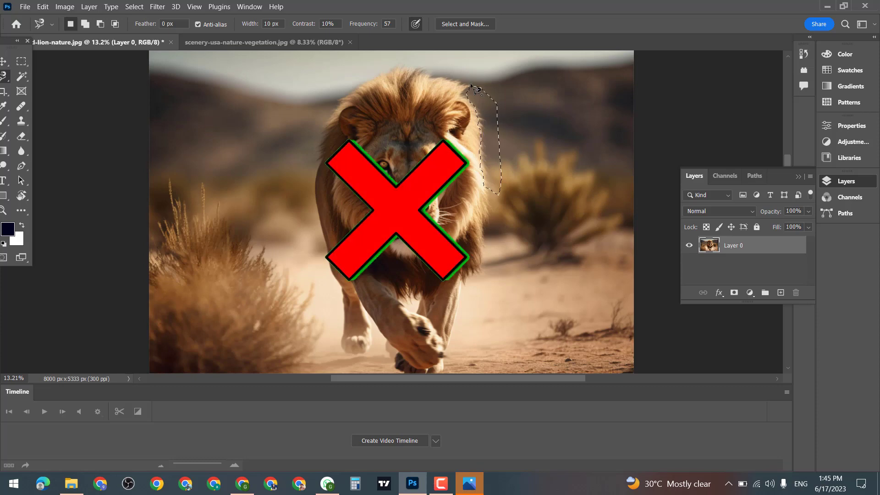
{"action": "key", "text": "ctrl+d"}
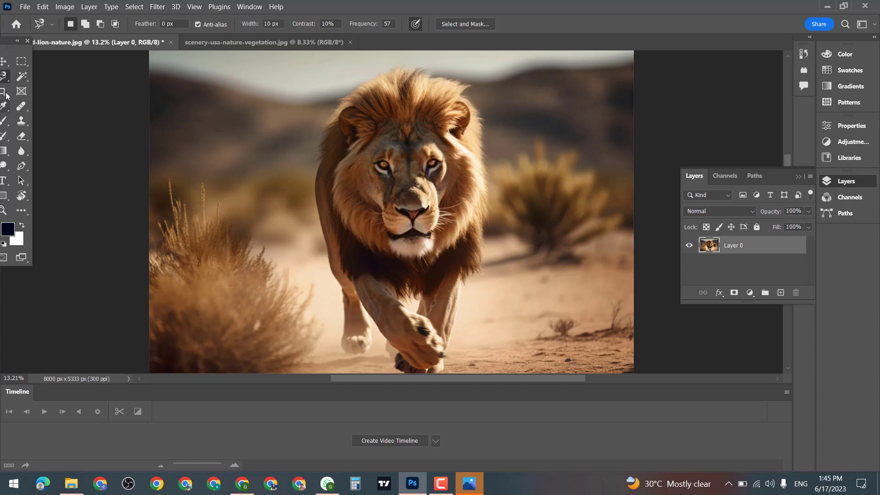
{"action": "left_click", "coordinate": [477, 90]}
Deselect the mane patch and use Select > Subject to select the whole lion
{"action": "left_click", "coordinate": [137, 7]}
{"action": "left_click", "coordinate": [144, 28]}
{"action": "left_click", "coordinate": [134, 6]}
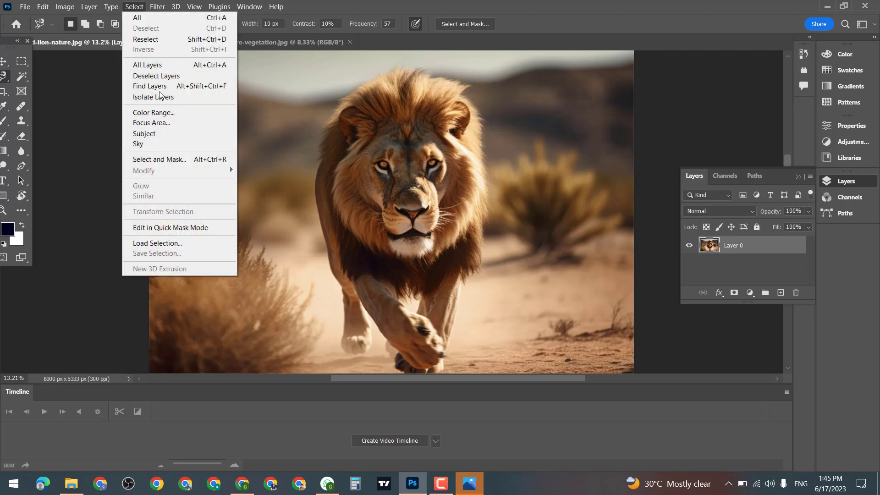
{"action": "left_click", "coordinate": [173, 134]}
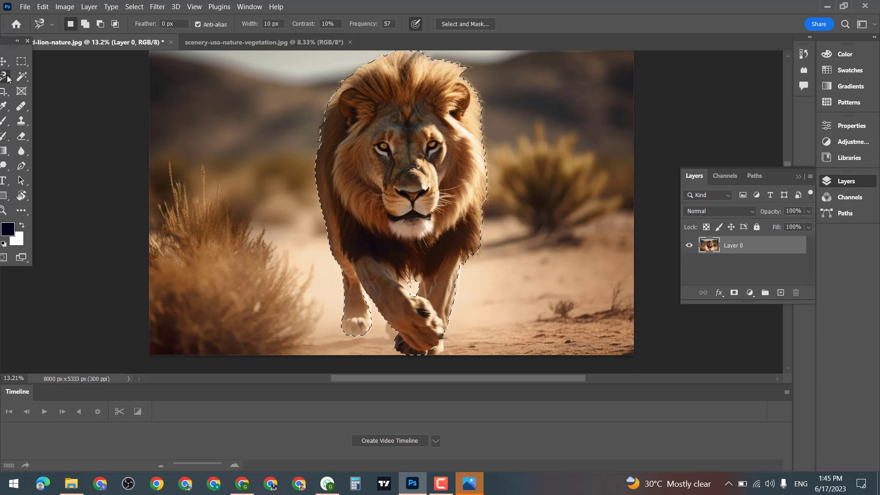
Add the lower-right paw to the selection with the Quick Selection brush at size 175
{"action": "left_click", "coordinate": [22, 77]}
{"action": "right_click", "coordinate": [29, 78]}
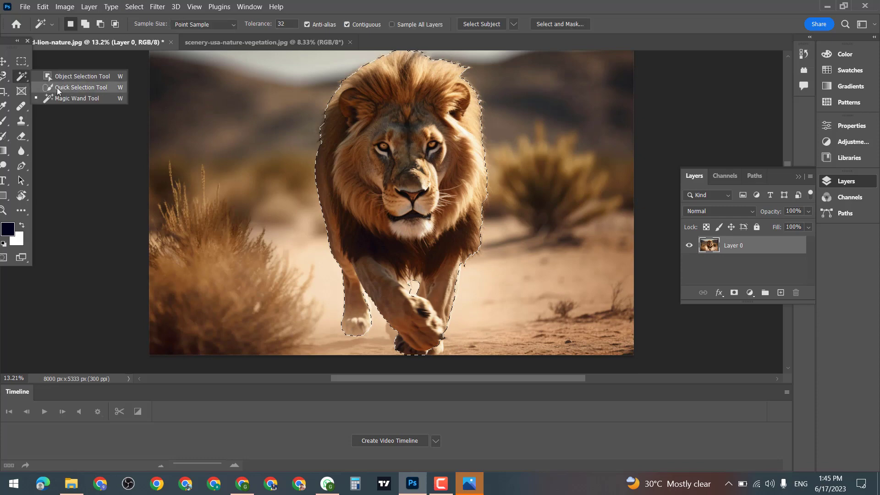
{"action": "left_click", "coordinate": [78, 87]}
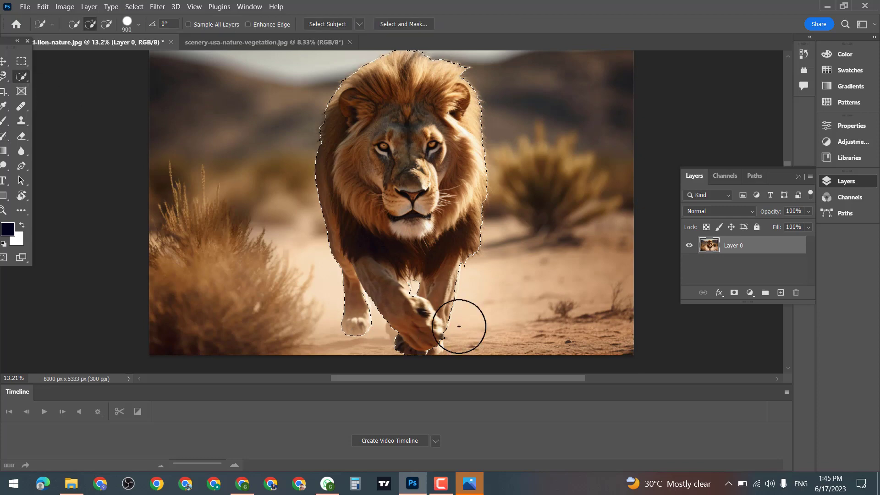
{"action": "key", "text": "bracketleft"}
{"action": "key", "text": "bracketleft"}
{"action": "key", "text": "bracketleft"}
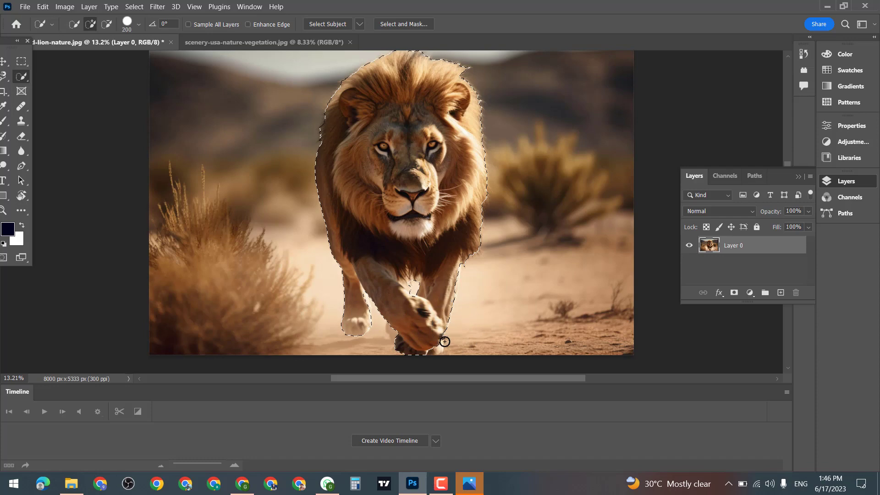
{"action": "left_click_drag", "start_coordinate": [438, 345], "coordinate": [420, 329]}
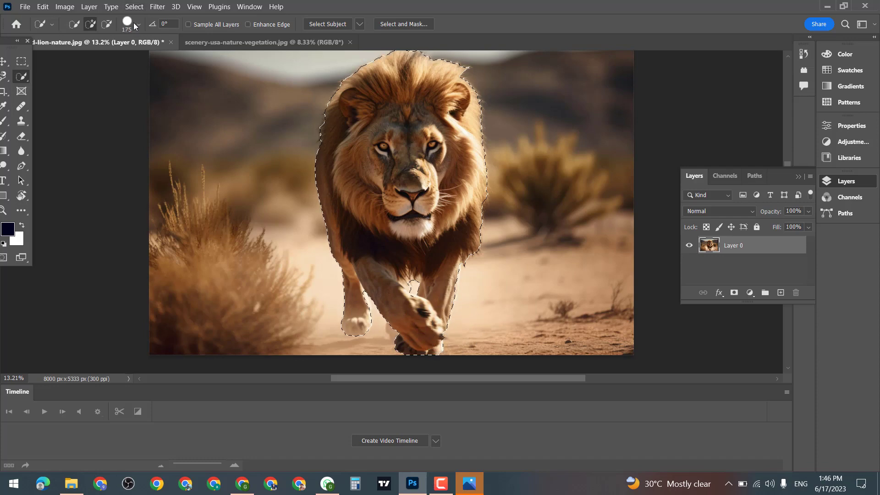
{"action": "left_click", "coordinate": [134, 6]}
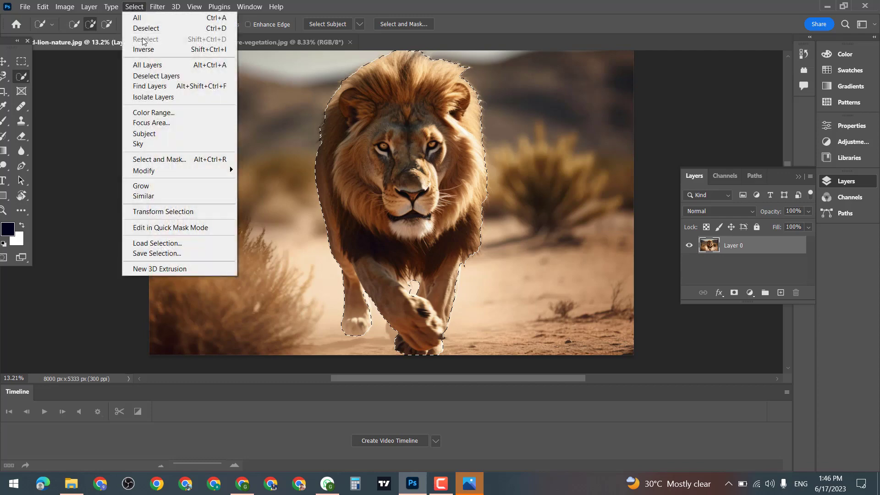
Refine the lion's mane and fur edges in Select and Mask, then apply the selection
{"action": "left_click", "coordinate": [151, 158]}
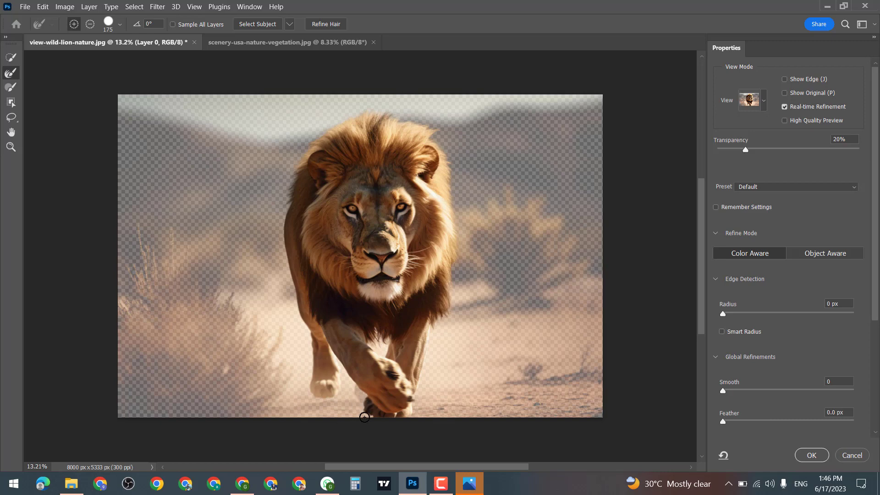
{"action": "left_click", "coordinate": [811, 455]}
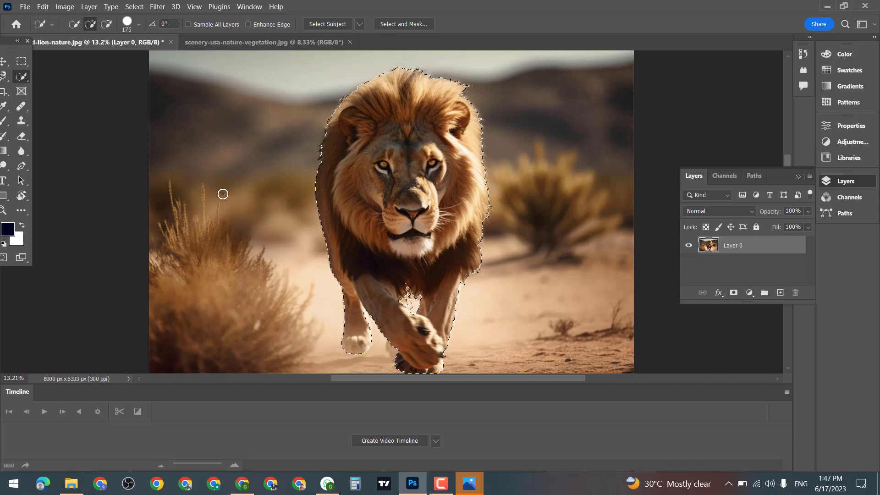
Add a layer mask isolating the lion, then bring up the scenery-usa-nature-vegetation.jpg road photo
{"action": "left_click", "coordinate": [734, 293]}
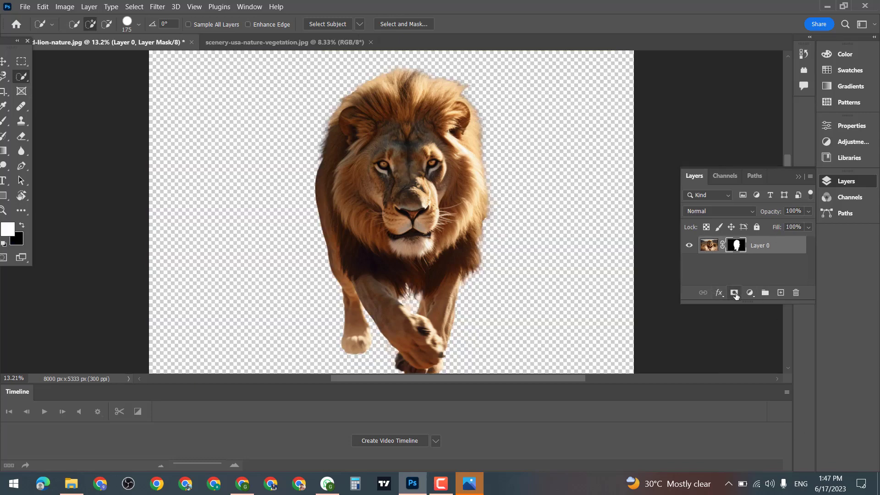
{"action": "key", "text": "v"}
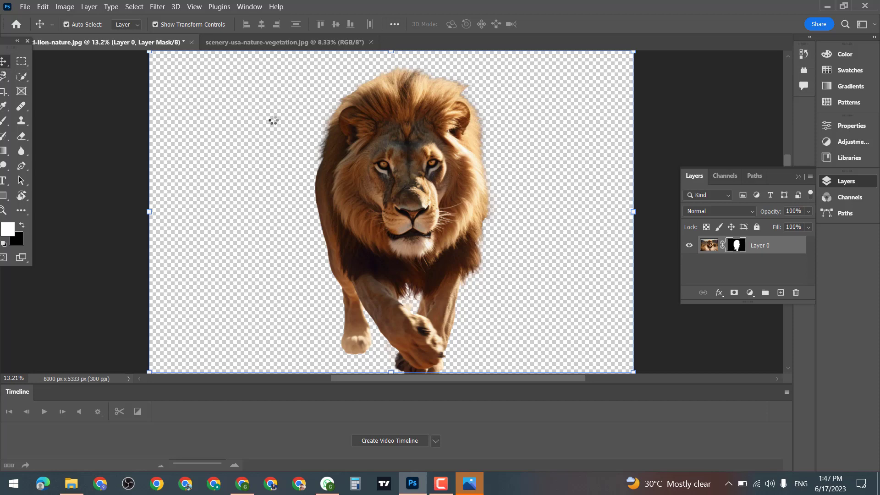
{"action": "left_click", "coordinate": [224, 42]}
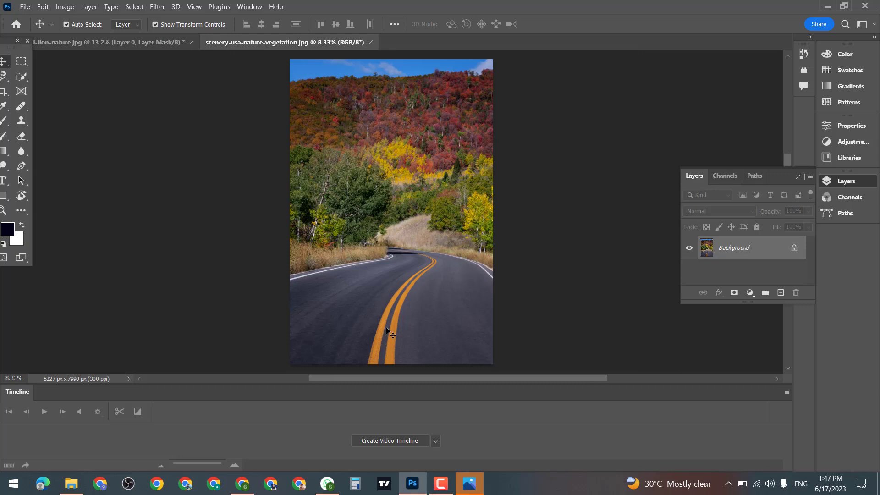
Paste the lion onto the road photo, position it, and scale it to 113.5%
{"action": "key", "text": "ctrl+v"}
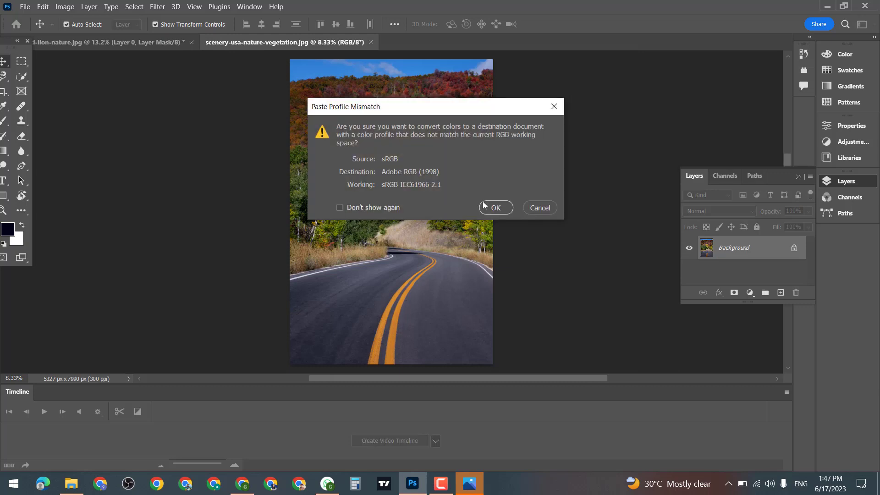
{"action": "left_click", "coordinate": [495, 208]}
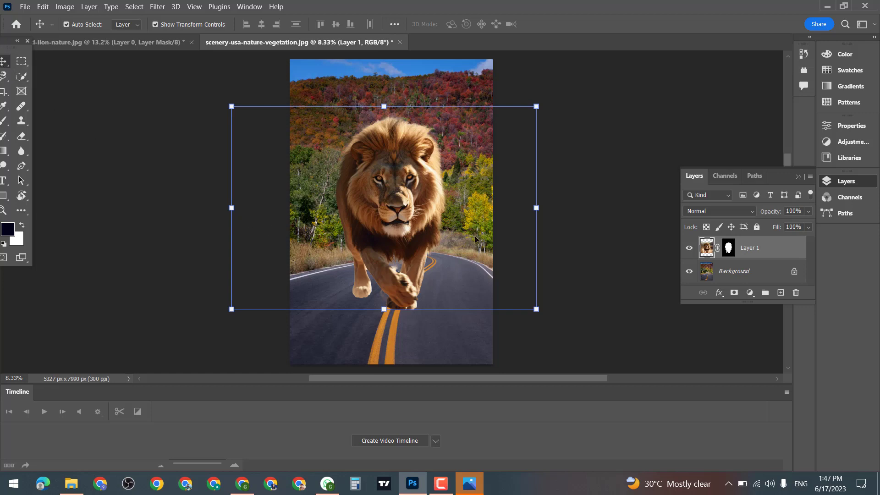
{"action": "left_click_drag", "start_coordinate": [397, 242], "coordinate": [397, 250]}
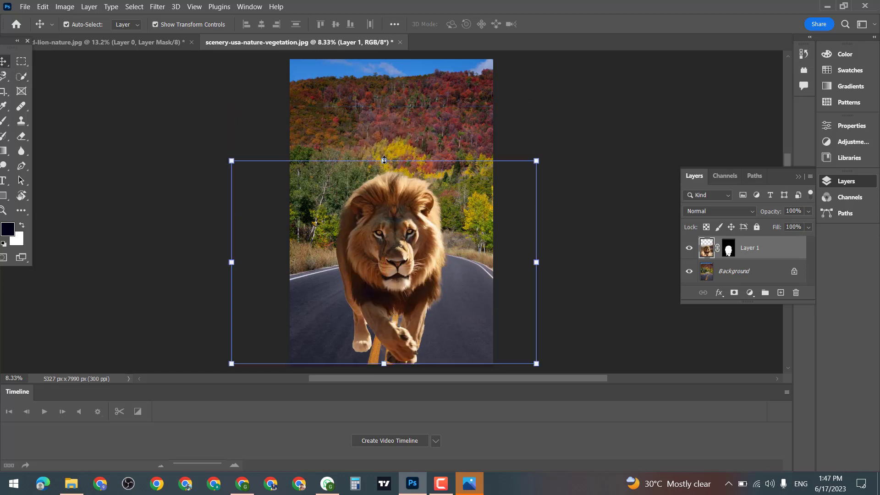
{"action": "left_click_drag", "start_coordinate": [384, 161], "coordinate": [385, 132]}
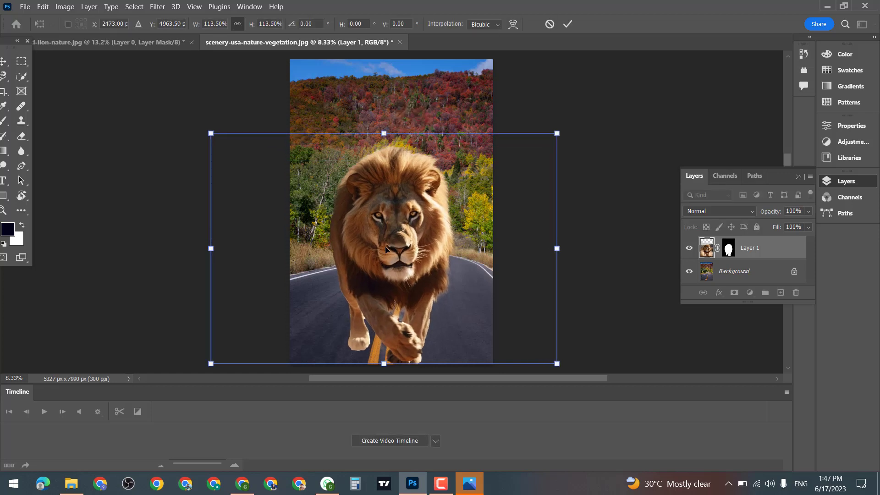
{"action": "left_click_drag", "start_coordinate": [385, 249], "coordinate": [396, 244]}
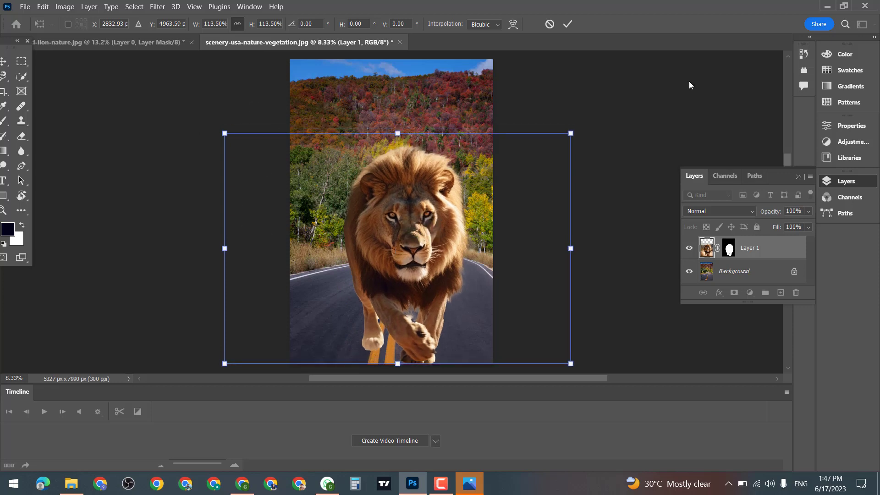
{"action": "left_click", "coordinate": [568, 24]}
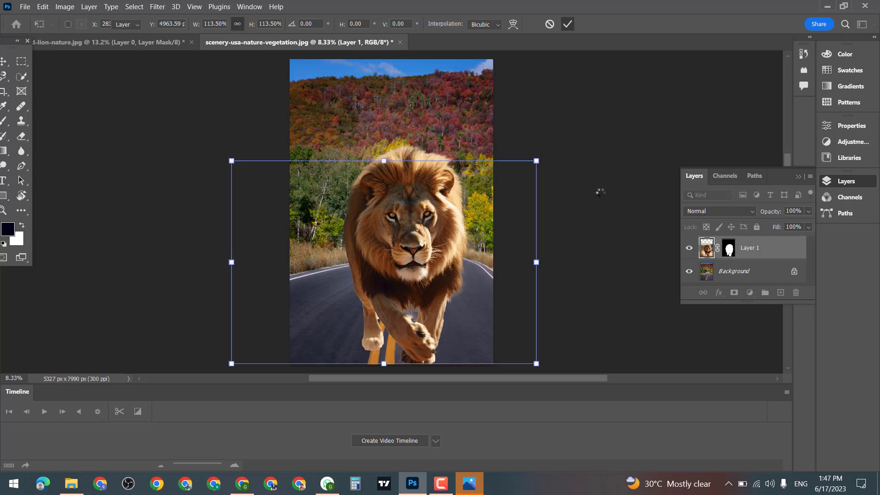
{"action": "left_click", "coordinate": [601, 170]}
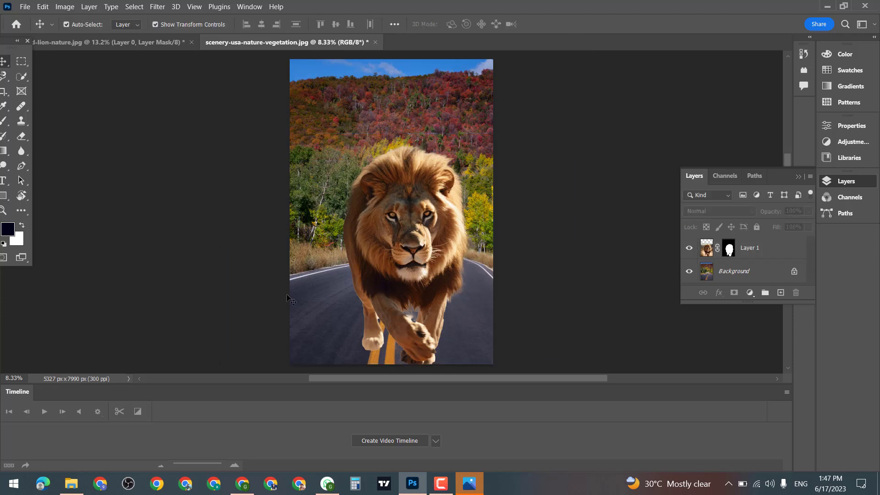
Add a Brightness/Contrast adjustment layer with brightness 24 and contrast 23 to the composite
{"action": "left_click", "coordinate": [750, 292]}
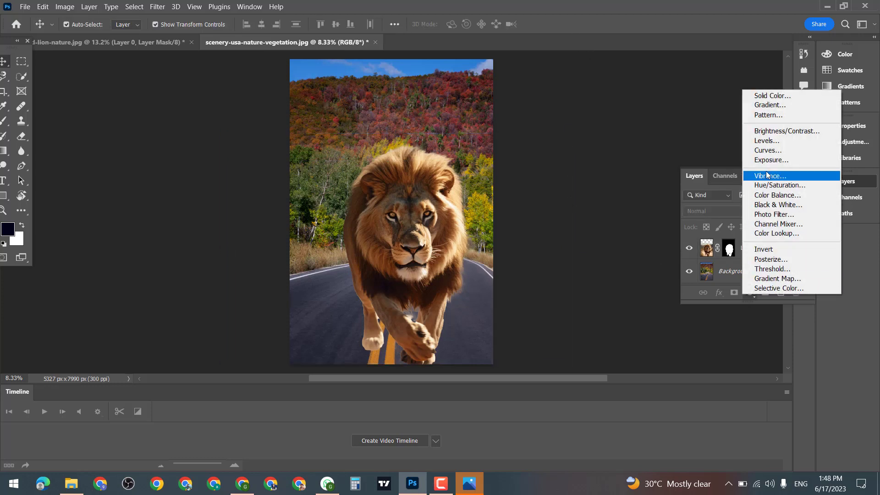
{"action": "left_click", "coordinate": [768, 137]}
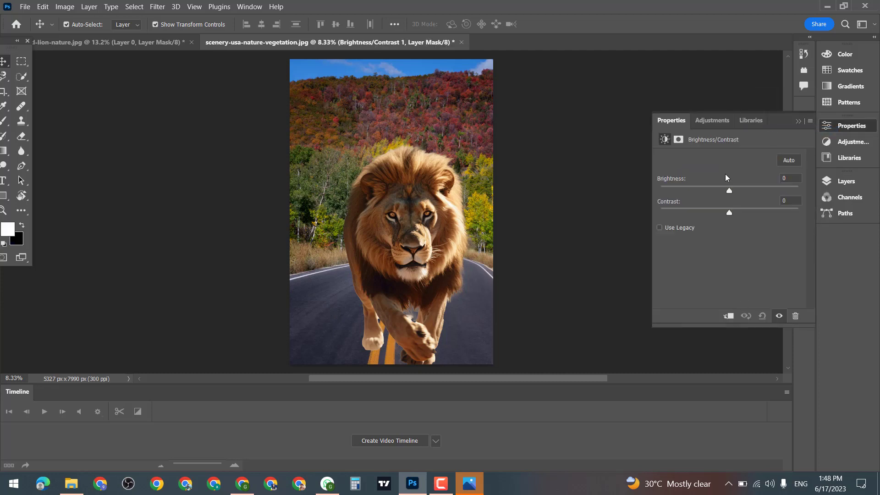
{"action": "mouse_move", "coordinate": [728, 191]}
{"action": "left_mouse_down"}
{"action": "mouse_move", "coordinate": [741, 191]}
{"action": "mouse_move", "coordinate": [738, 215]}
{"action": "left_mouse_up"}
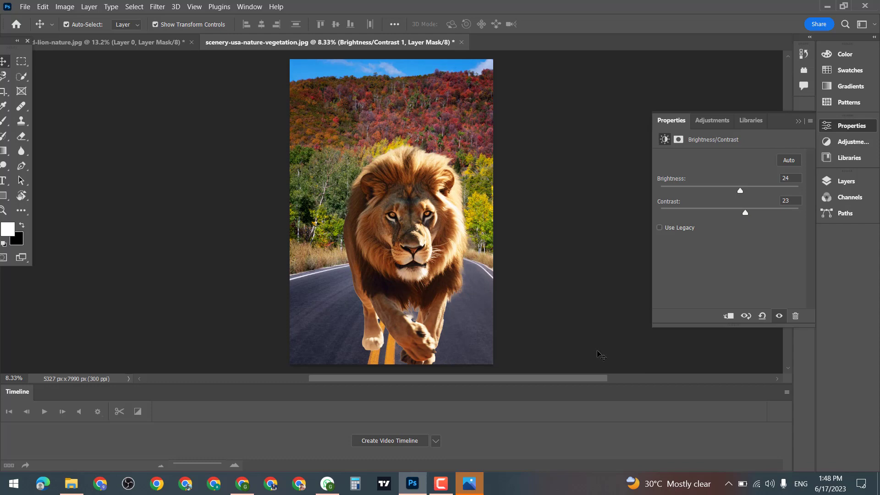
{"action": "left_click", "coordinate": [604, 258]}
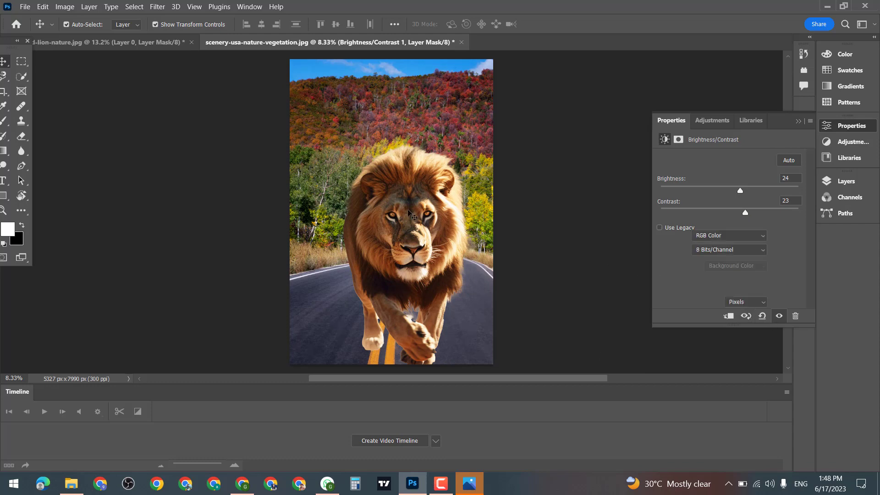
Lasso a freehand selection around the lion's lower front paw and reopen the Layers panel
{"action": "left_click", "coordinate": [4, 79]}
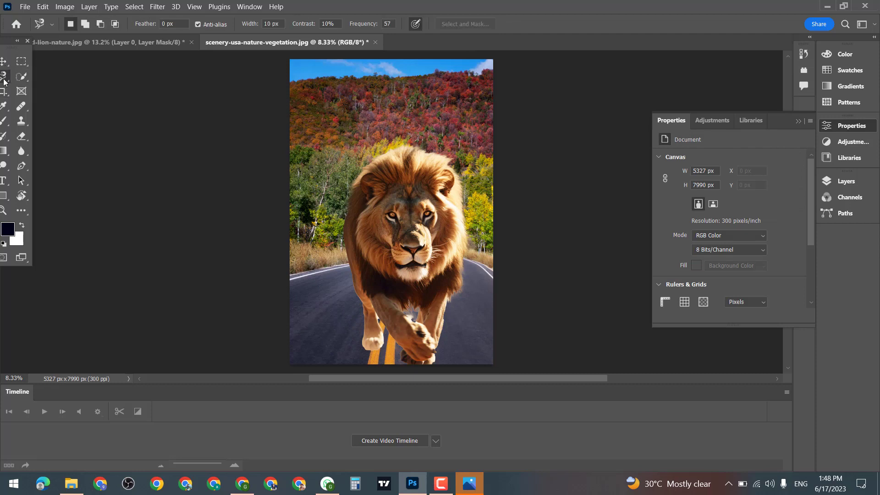
{"action": "left_click", "coordinate": [28, 74]}
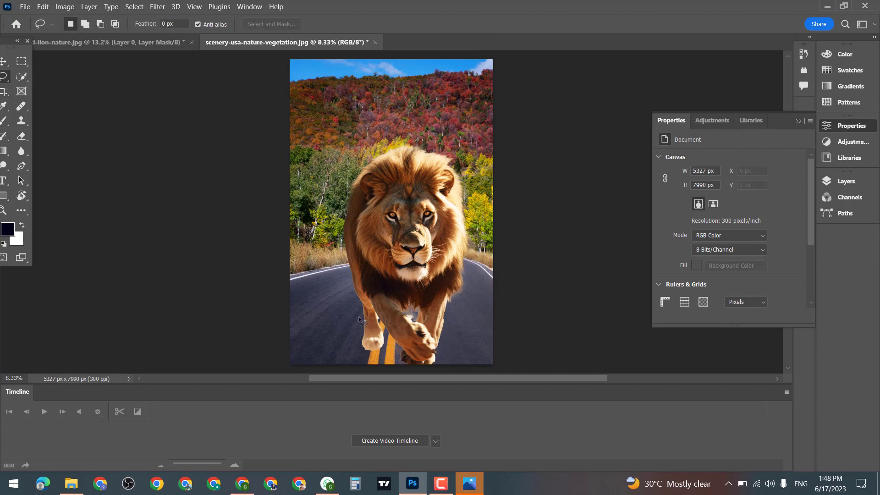
{"action": "mouse_move", "coordinate": [358, 317]}
{"action": "left_mouse_down"}
{"action": "mouse_move", "coordinate": [384, 326]}
{"action": "mouse_move", "coordinate": [355, 322]}
{"action": "left_mouse_up"}
{"action": "left_click", "coordinate": [64, 6]}
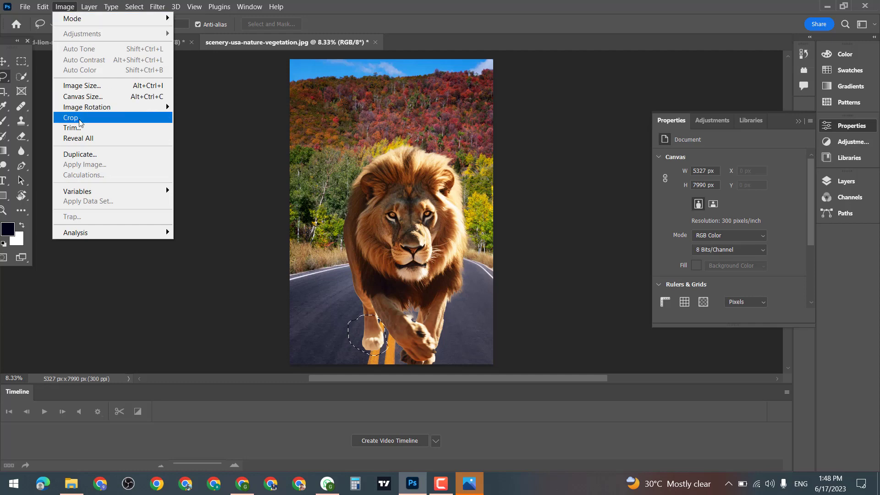
{"action": "right_click", "coordinate": [367, 337]}
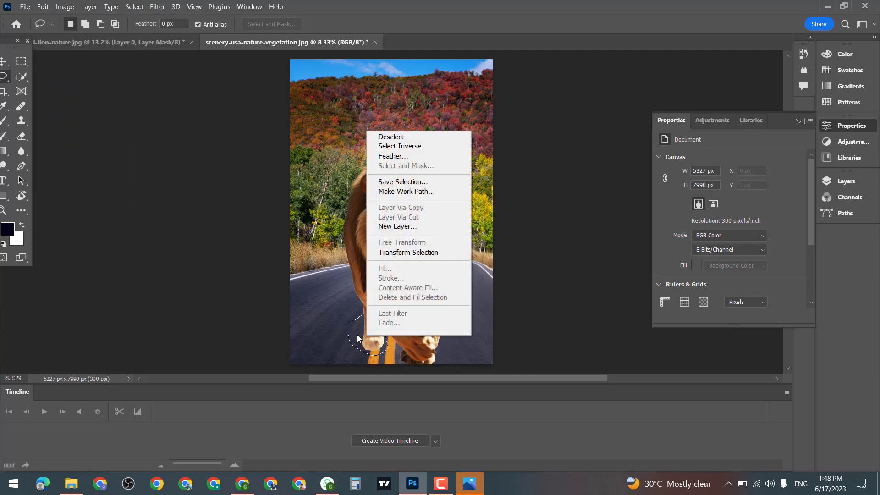
{"action": "left_click", "coordinate": [362, 343]}
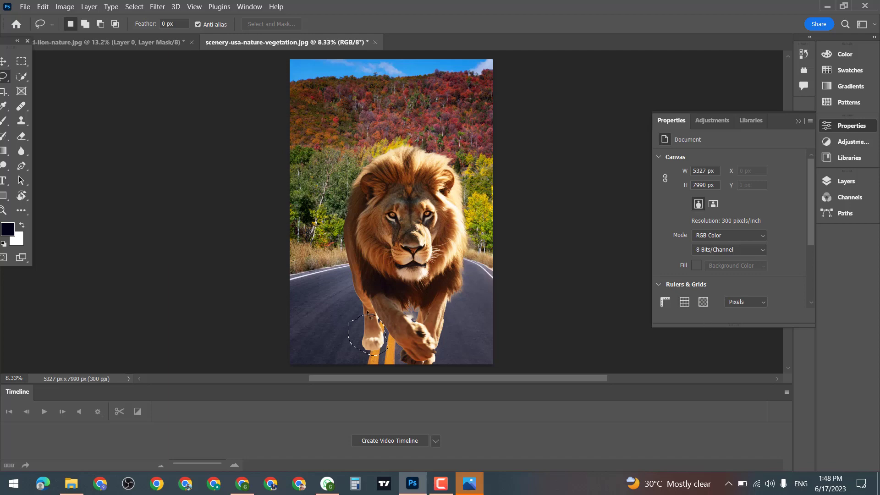
{"action": "left_click", "coordinate": [250, 6]}
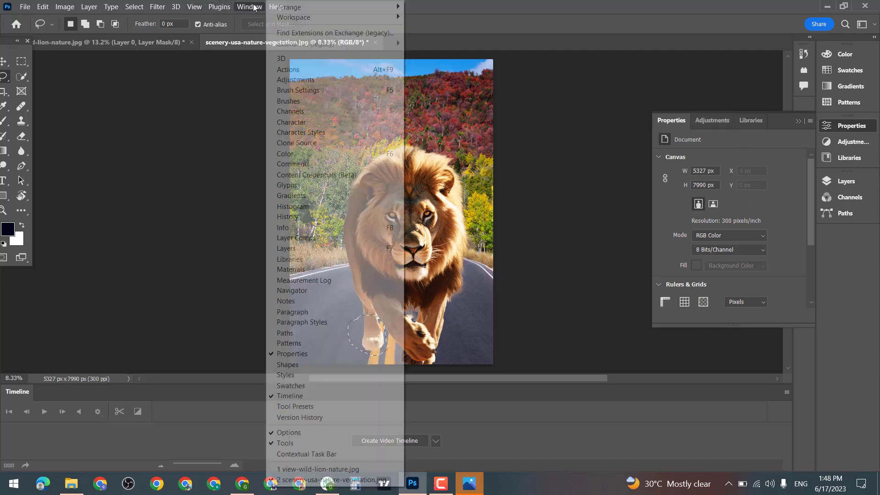
{"action": "left_click", "coordinate": [292, 249]}
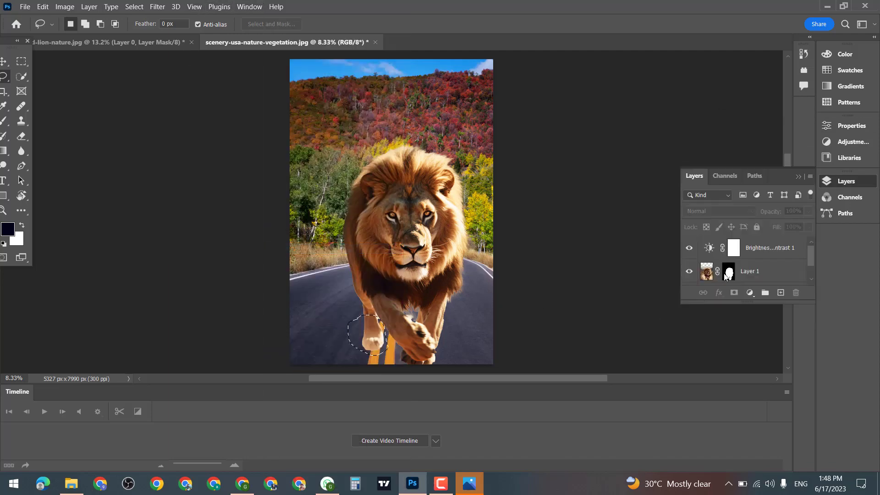
Add a paw-masked Brightness/Contrast layer with brightness 0 and contrast 13, then close Properties
{"action": "left_click", "coordinate": [750, 293]}
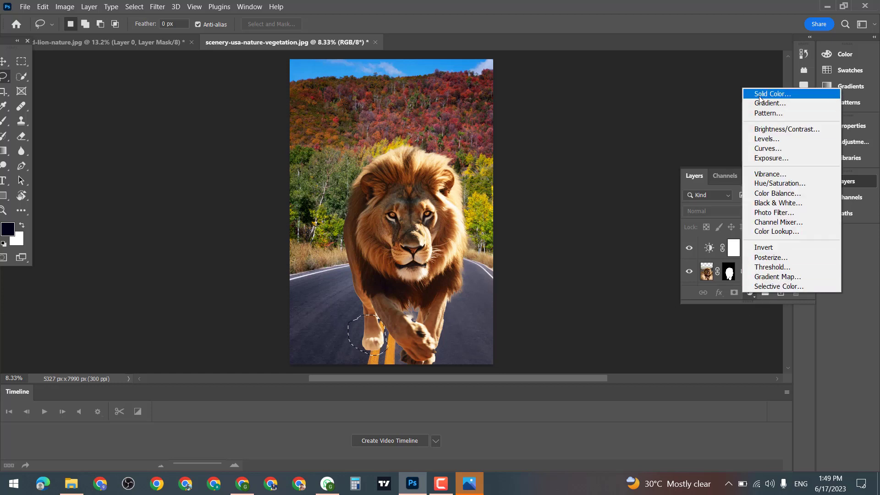
{"action": "left_click", "coordinate": [770, 128]}
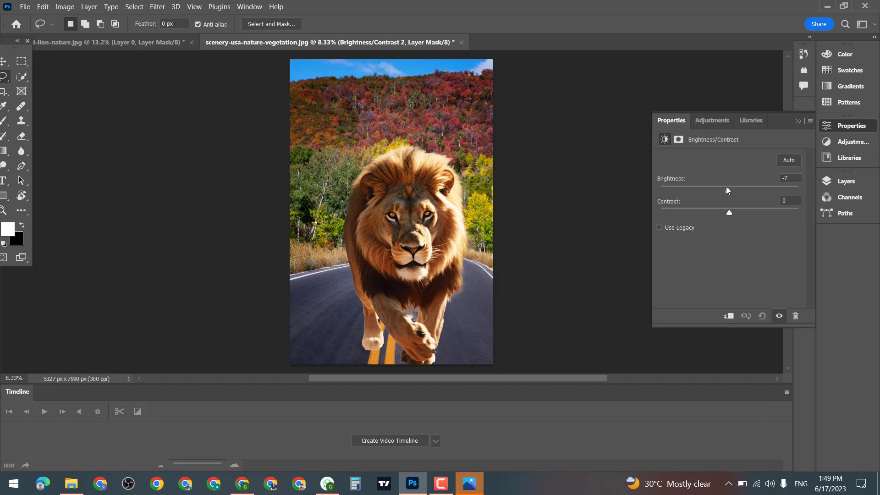
{"action": "mouse_move", "coordinate": [727, 188]}
{"action": "left_mouse_down"}
{"action": "mouse_move", "coordinate": [759, 211]}
{"action": "mouse_move", "coordinate": [750, 211]}
{"action": "left_mouse_up"}
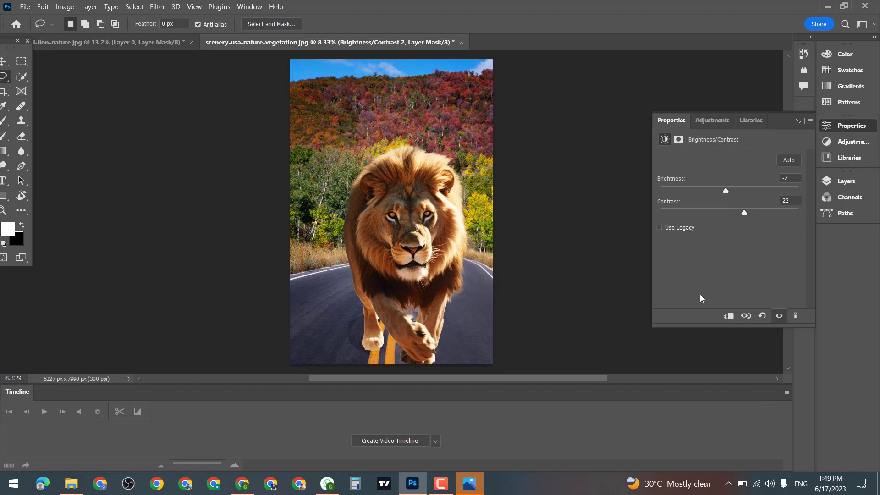
{"action": "left_click_drag", "start_coordinate": [744, 217], "coordinate": [673, 216]}
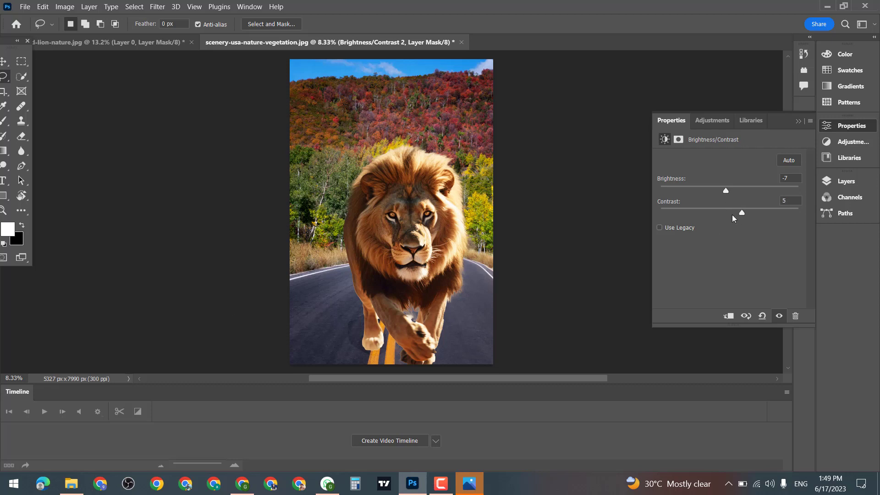
{"action": "left_click", "coordinate": [706, 213]}
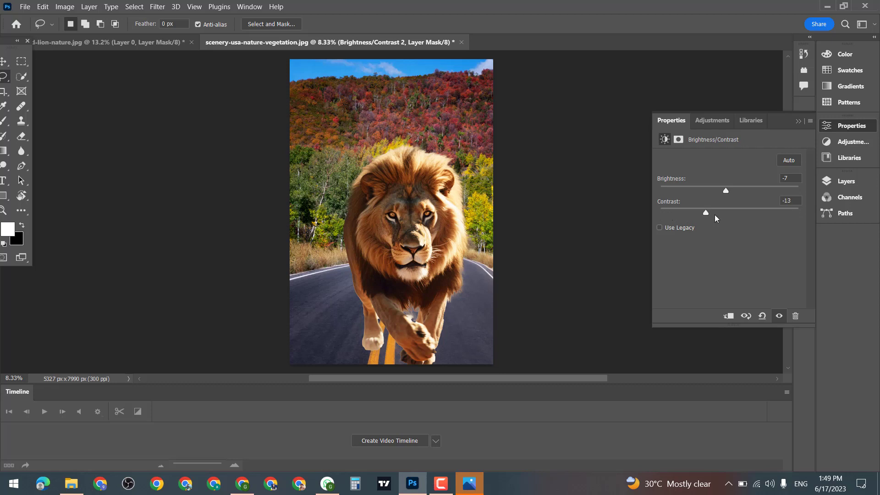
{"action": "left_click_drag", "start_coordinate": [735, 215], "coordinate": [738, 215]}
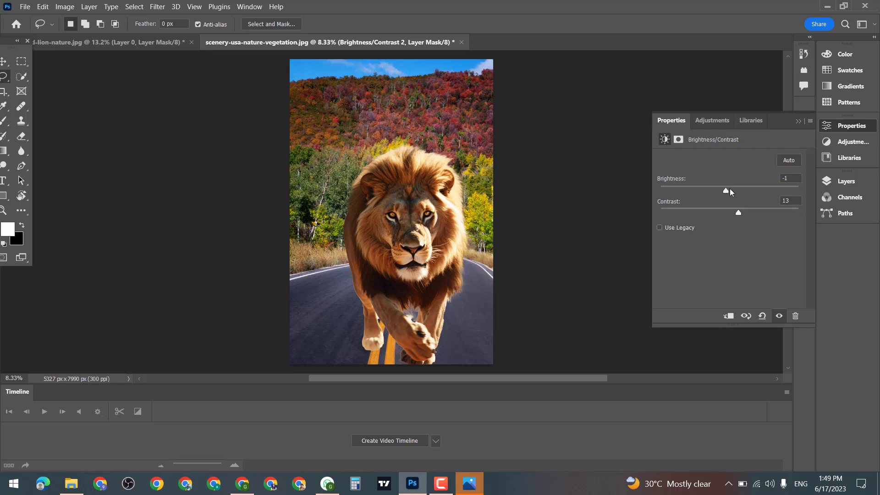
{"action": "left_click_drag", "start_coordinate": [731, 188], "coordinate": [734, 189]}
{"action": "left_click", "coordinate": [798, 122]}
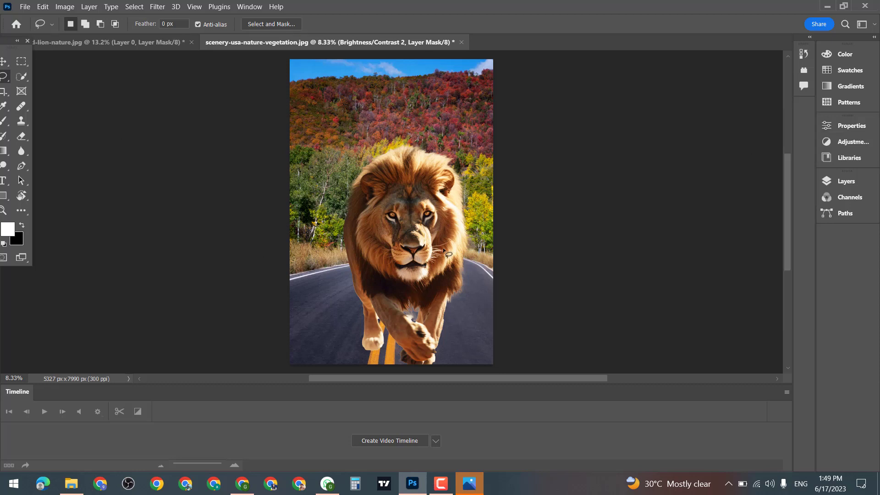
{"action": "left_click", "coordinate": [441, 484]}
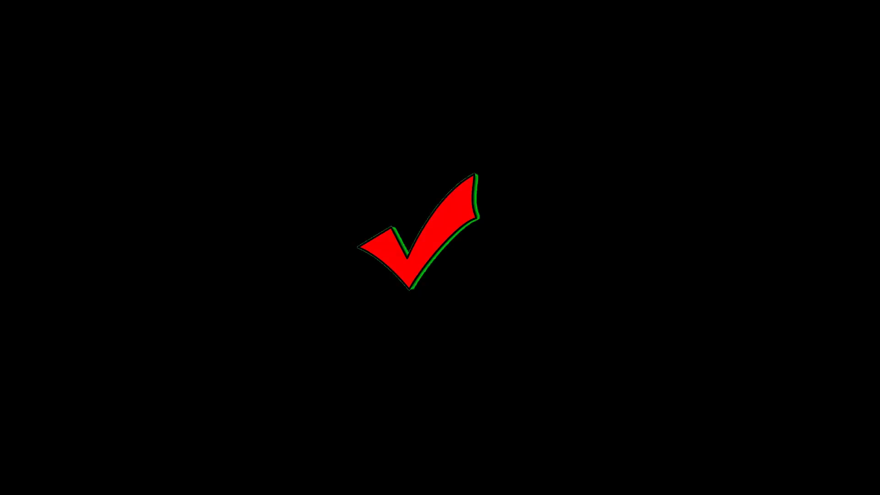